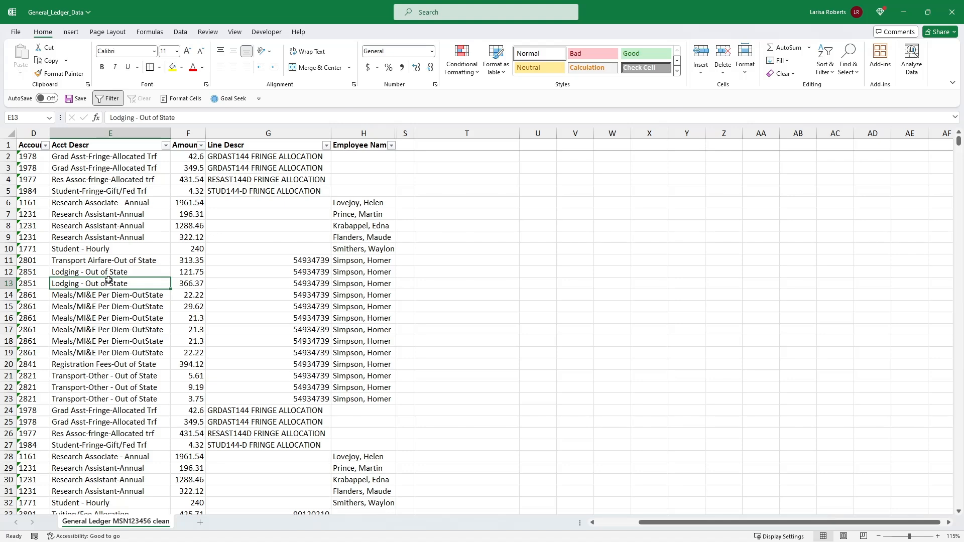
- Examine how many entries the Fund - Dept and Employee Name columns hold and how names repeat in column H
scroll(31, 132, "left", 3)
left_click(32, 131)
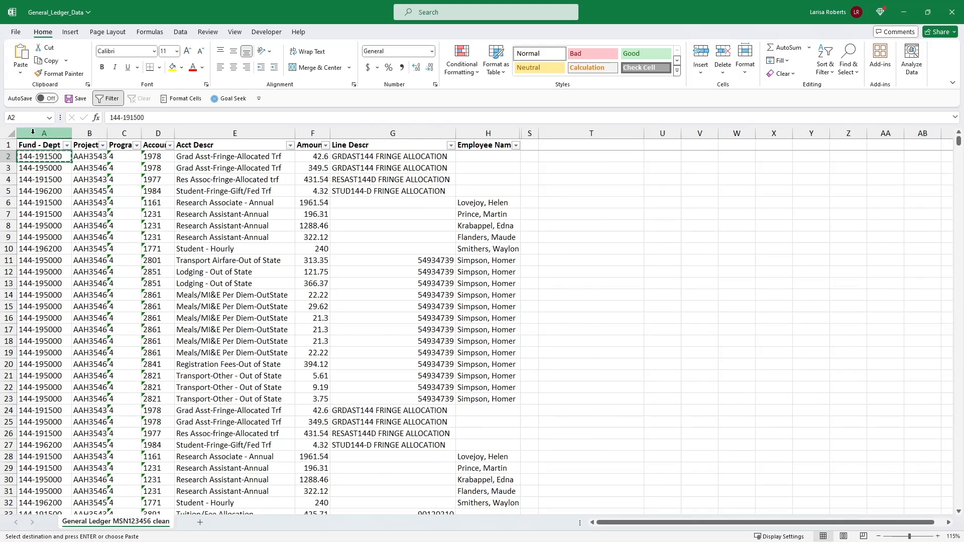
key("ctrl+c")
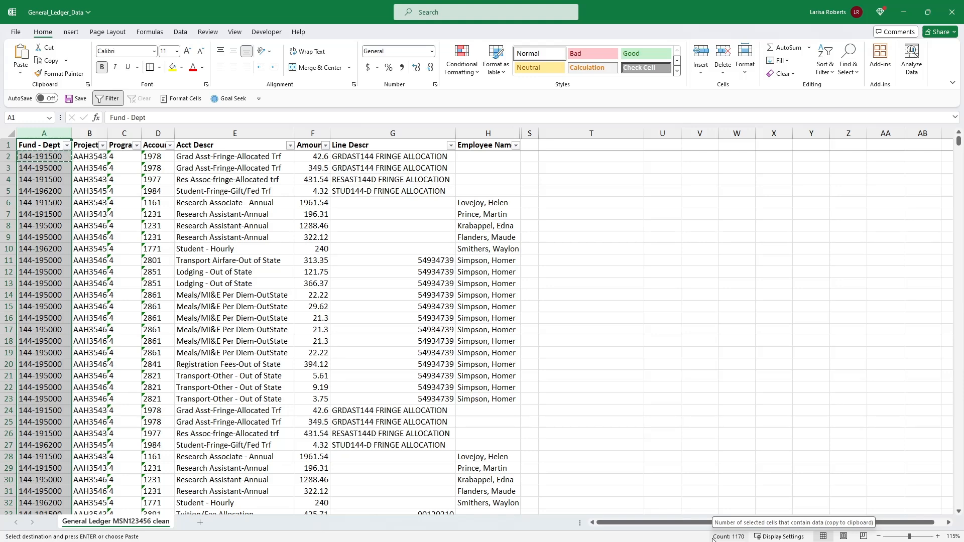
left_click(483, 132)
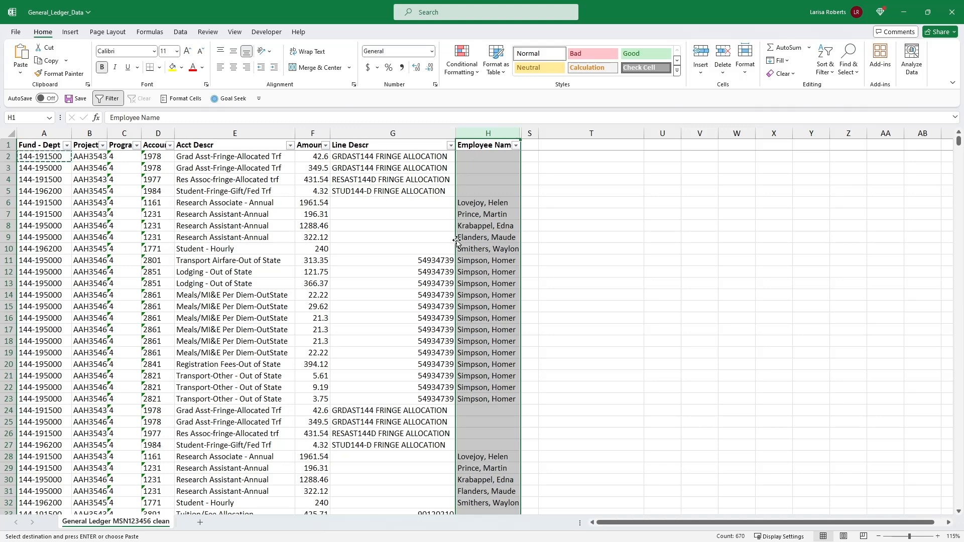
left_click(495, 203)
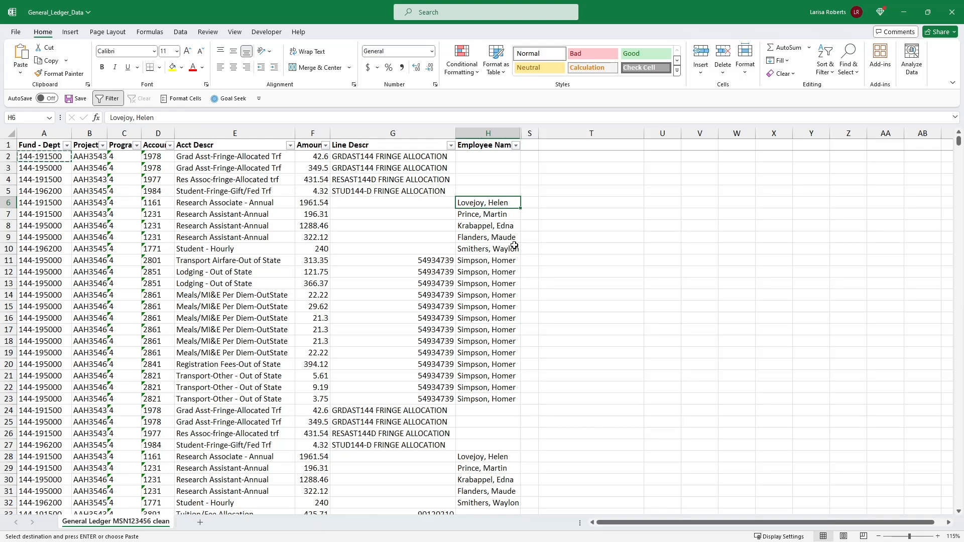
left_click(481, 262)
left_click_drag(481, 262, 502, 403)
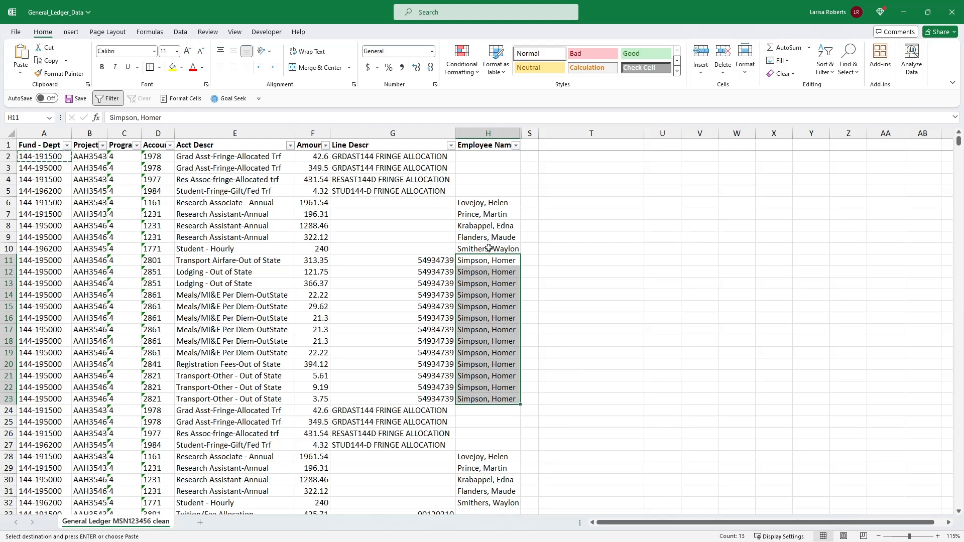
- Enter the formula =UNIQUE(H:H) in cell T1 to list each distinct employee name from column H
left_click(552, 145)
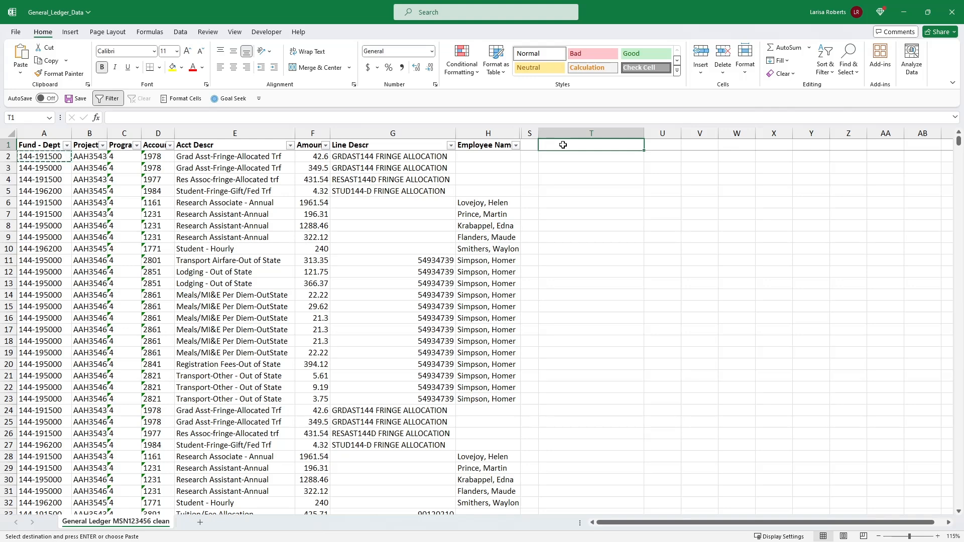
type("=")
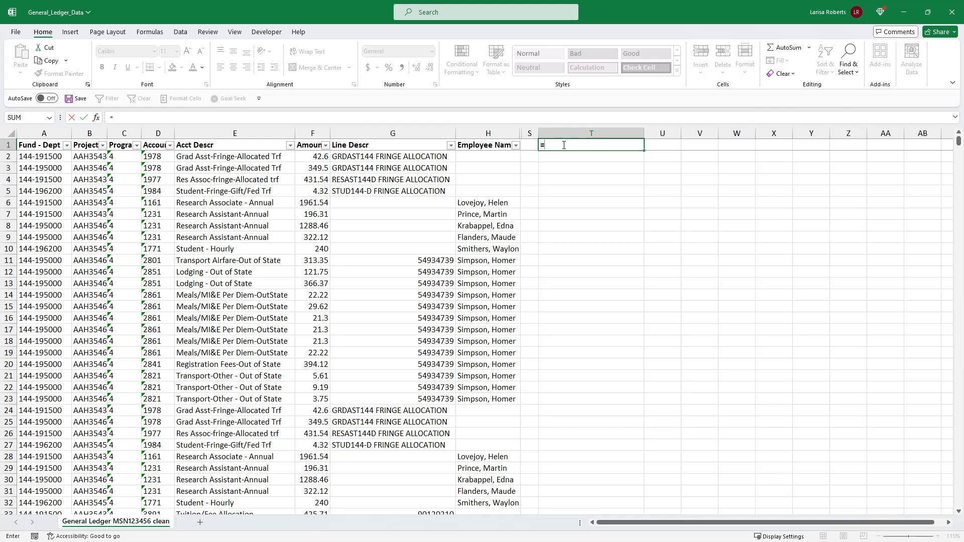
type("uniq")
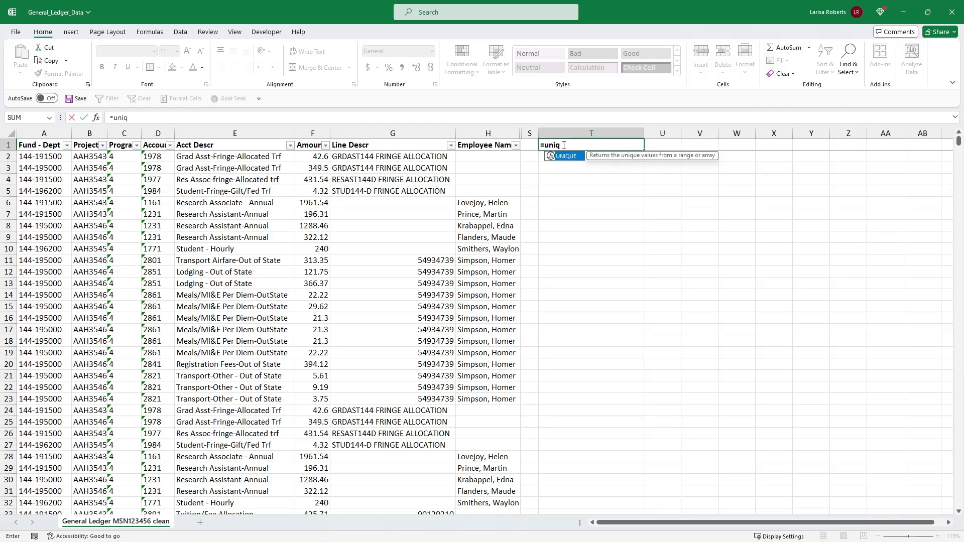
type("ue(")
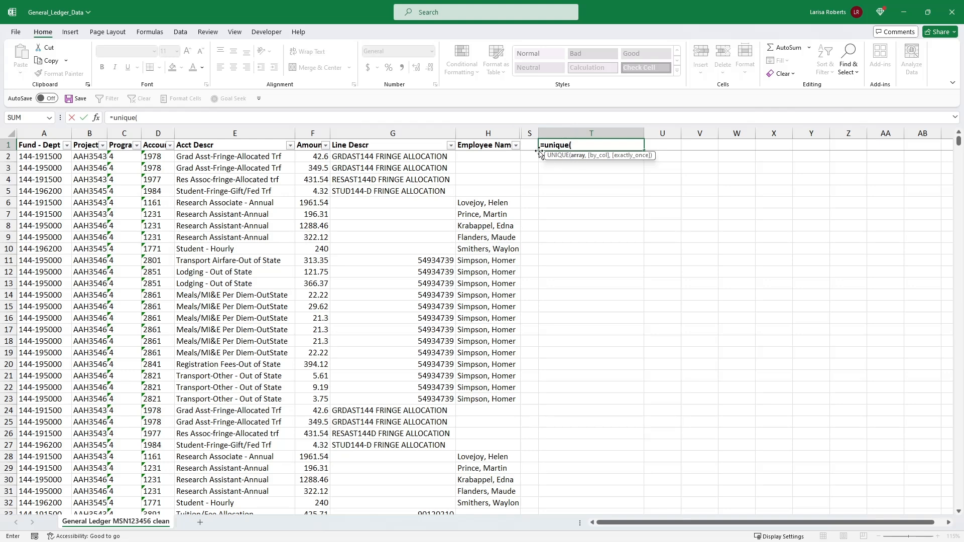
key("BackSpace")
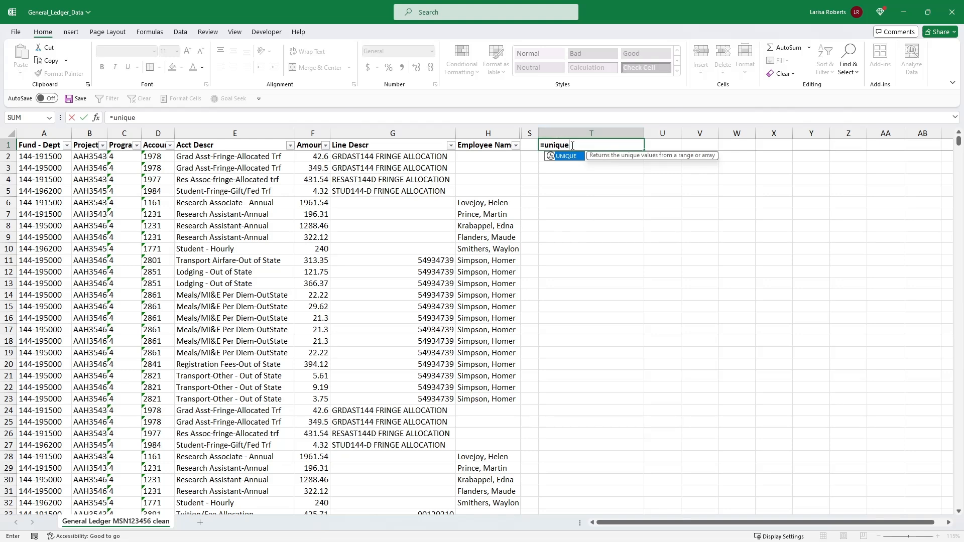
type("(")
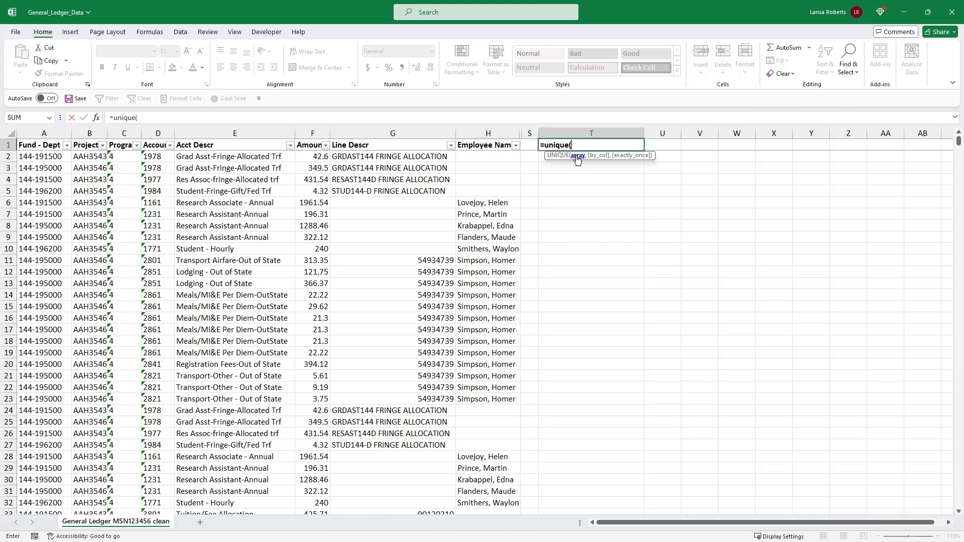
left_click(479, 131)
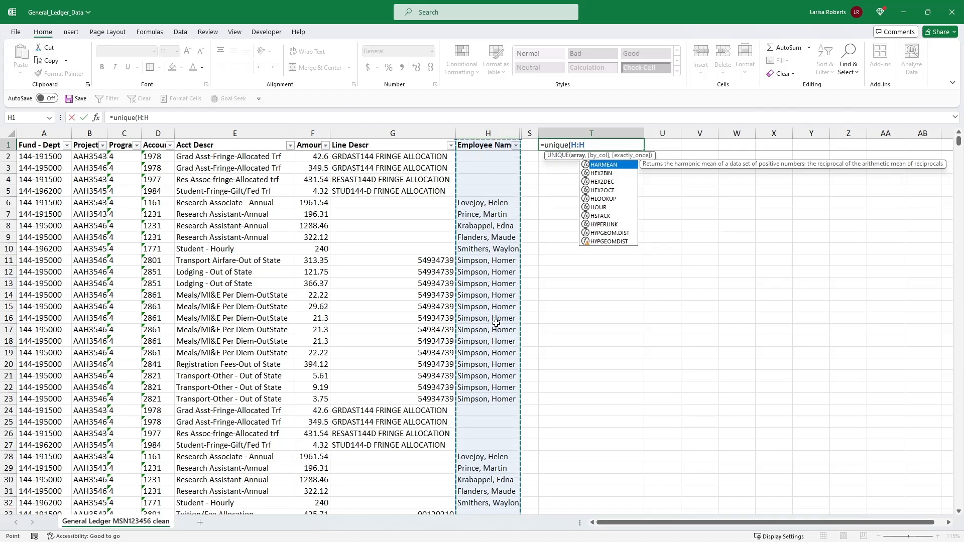
scroll(496, 327, "down", 20)
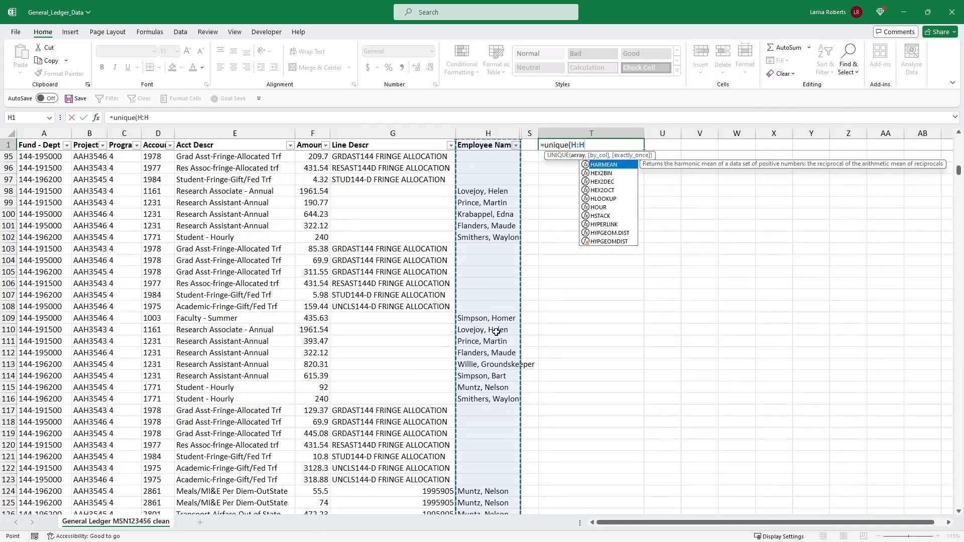
scroll(496, 331, "down", 8)
scroll(497, 266, "up", 20)
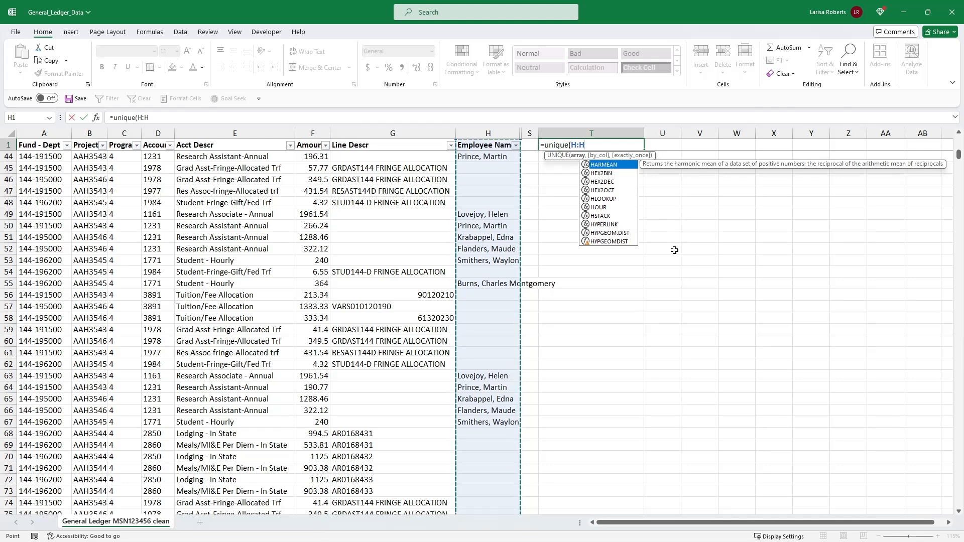
type(")")
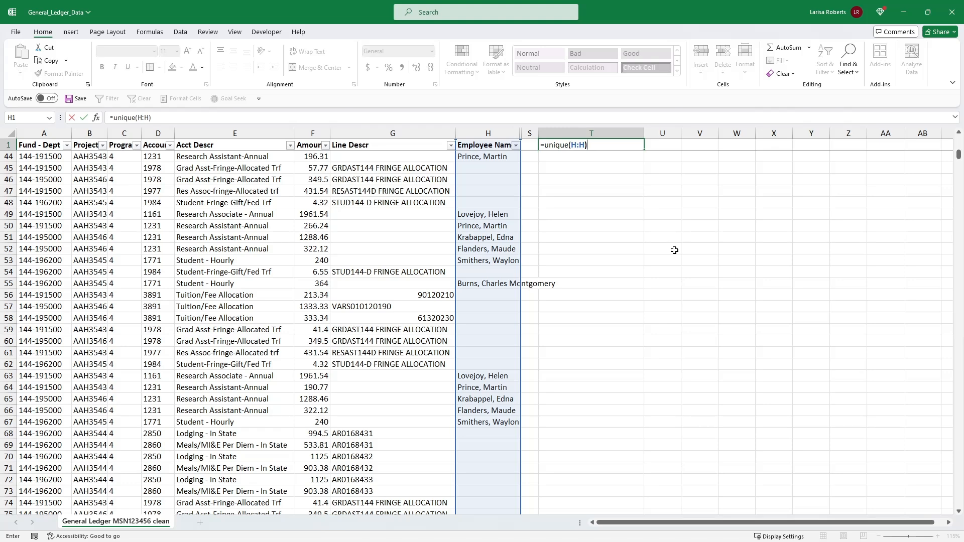
key("Return")
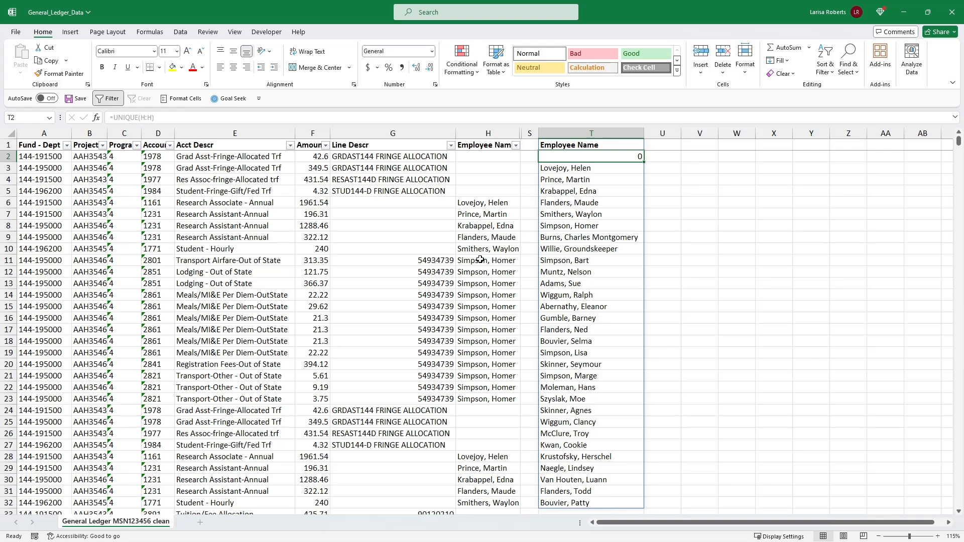
- Compare the repeated employee entries in H11:H23 with the matching entry in column T's list of distinct names
left_click_drag(480, 267, 490, 398)
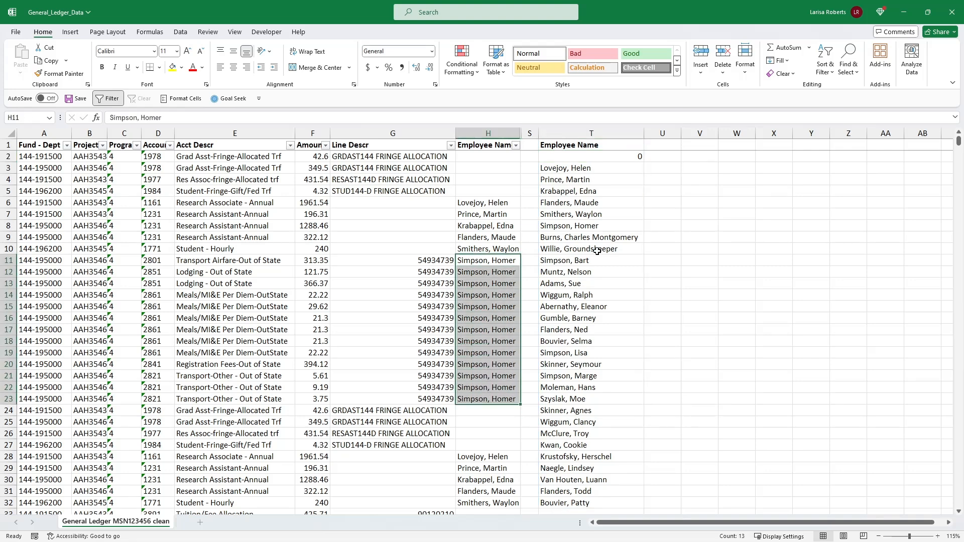
left_click(571, 226)
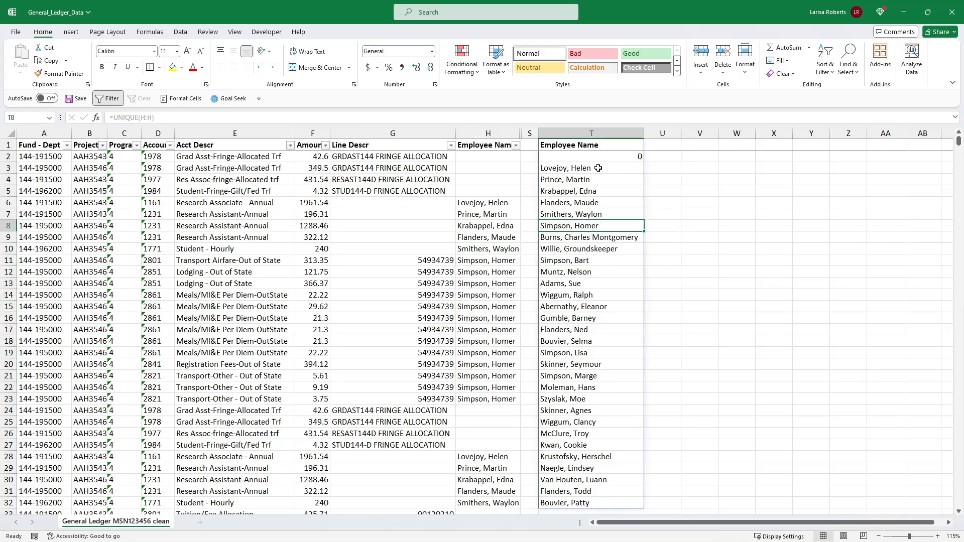
left_click_drag(599, 168, 585, 499)
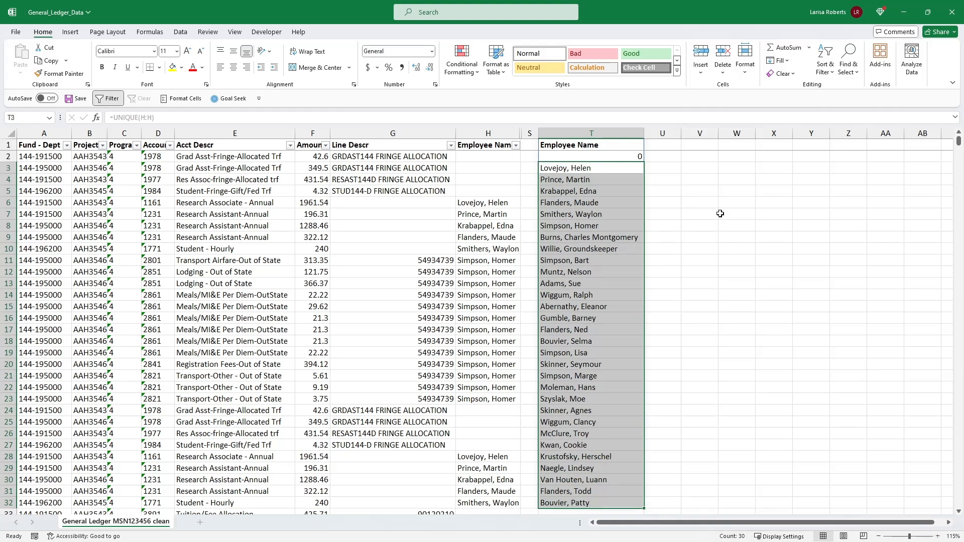
left_click(716, 182)
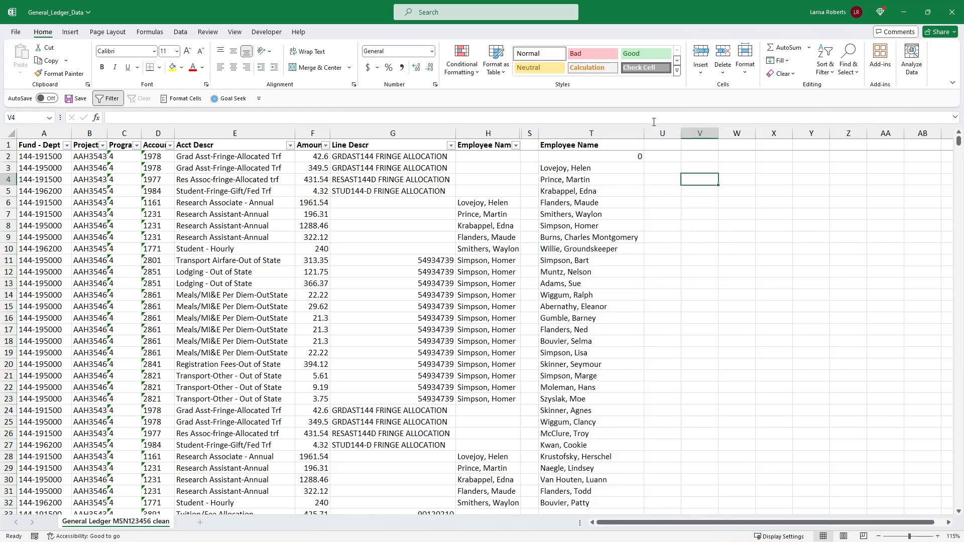
- Inspect the formula in T1 and compare it with how the spilled cells T2 and T3 show it
left_click(588, 144)
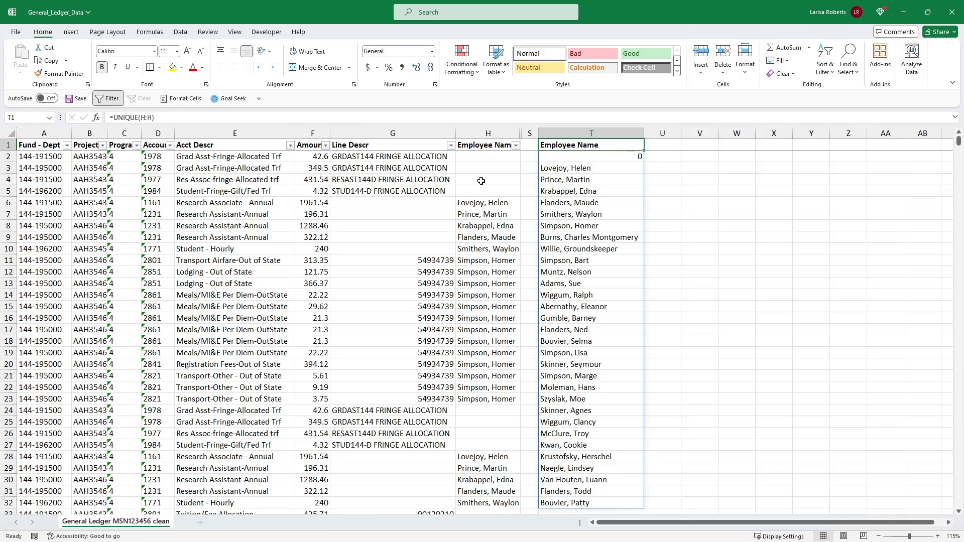
left_click(607, 157)
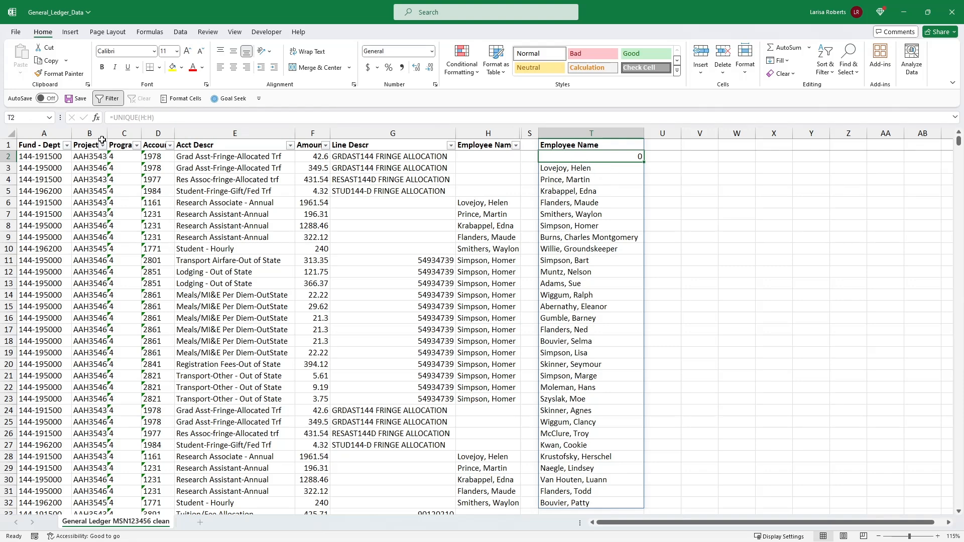
left_click(119, 119)
key("Escape")
left_click(566, 142)
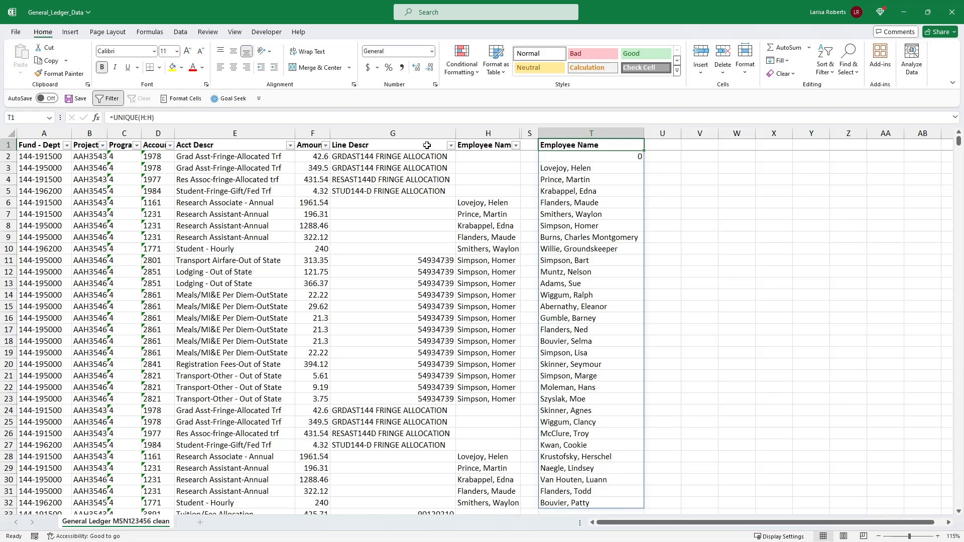
left_click(609, 169)
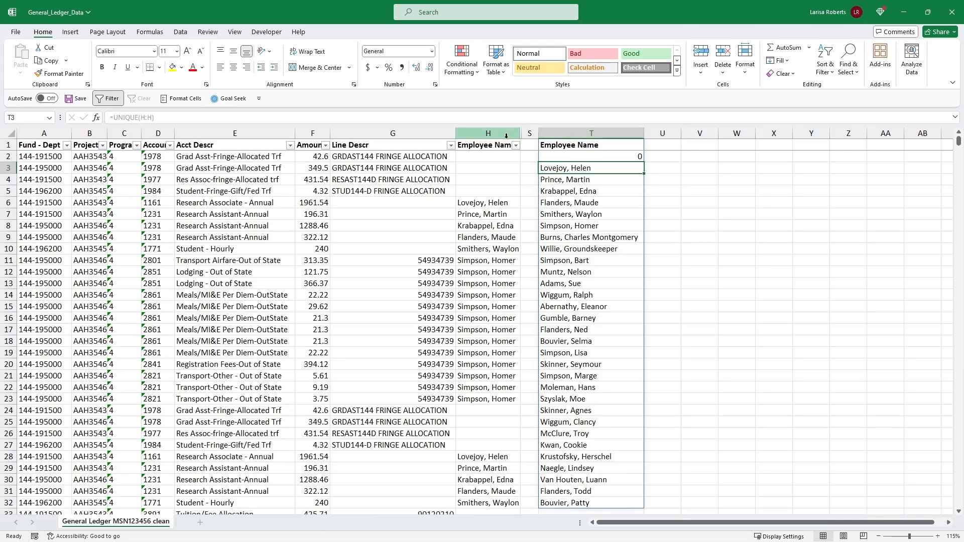
left_click(569, 149)
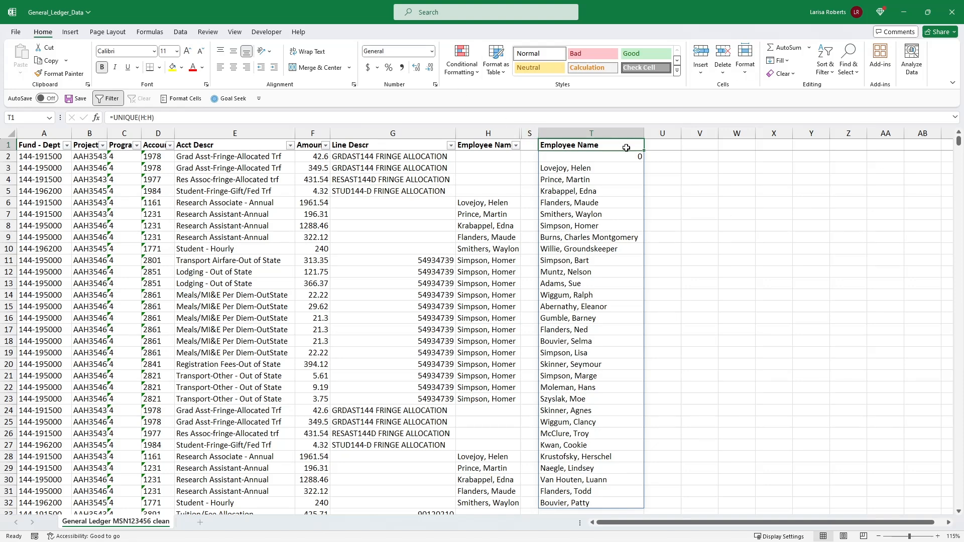
left_click(679, 168)
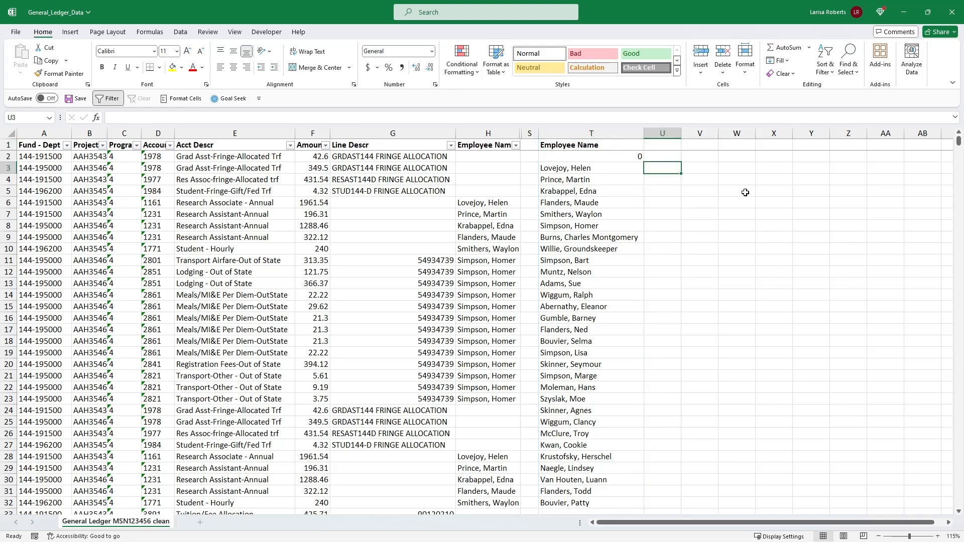
- Clear the contents of column T and enter the text General Ledger Data in cell T7
left_click(564, 131)
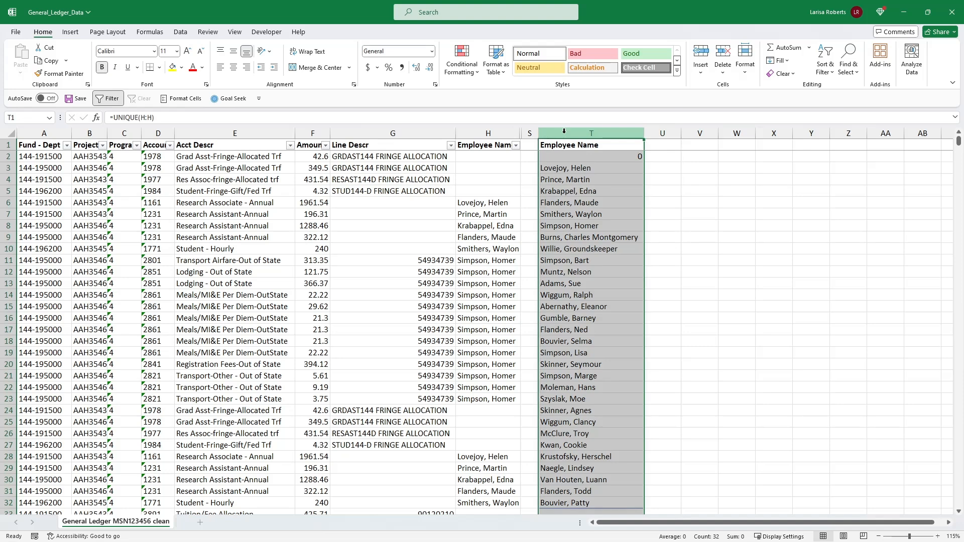
key("Delete")
left_click(565, 216)
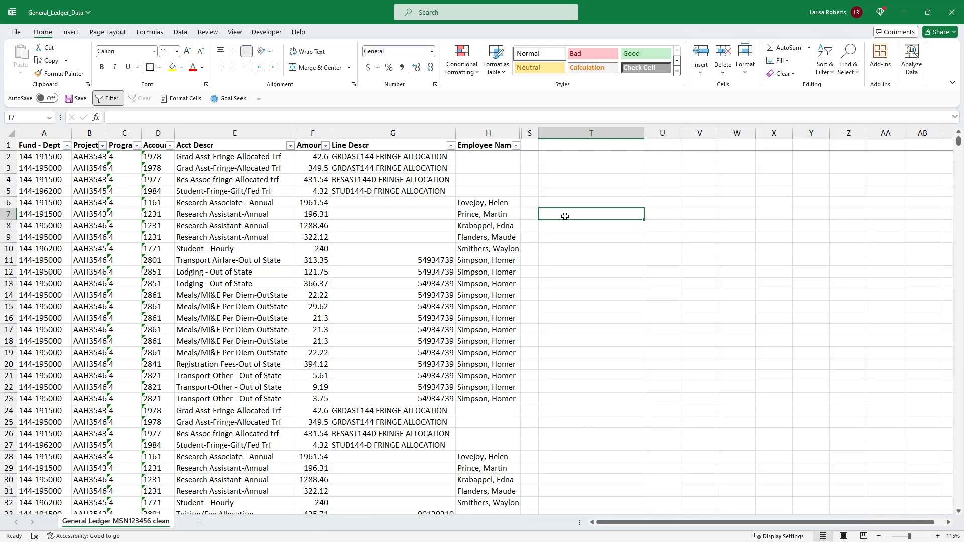
type("g")
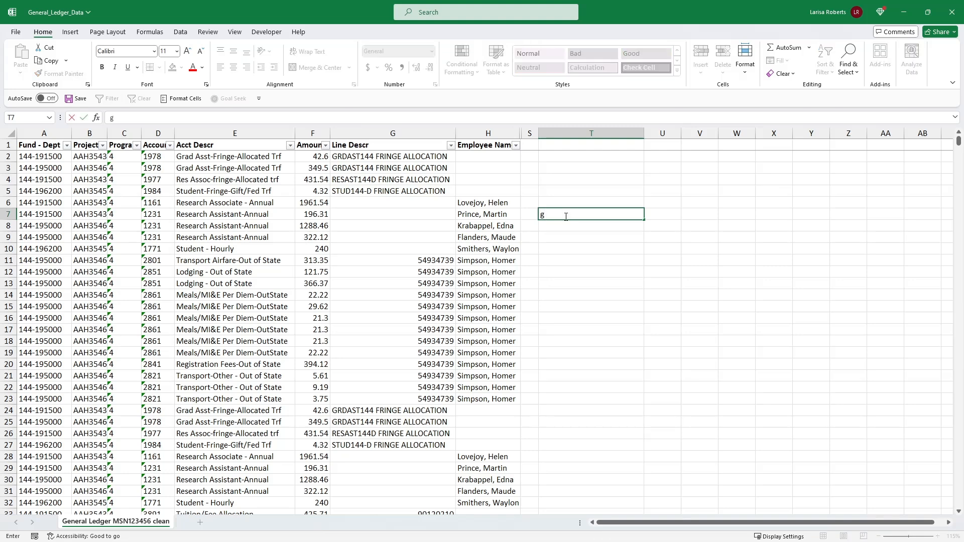
type("General Ledger DAta")
key("BackSpace")
key("BackSpace")
key("BackSpace")
type("ata")
key("Return")
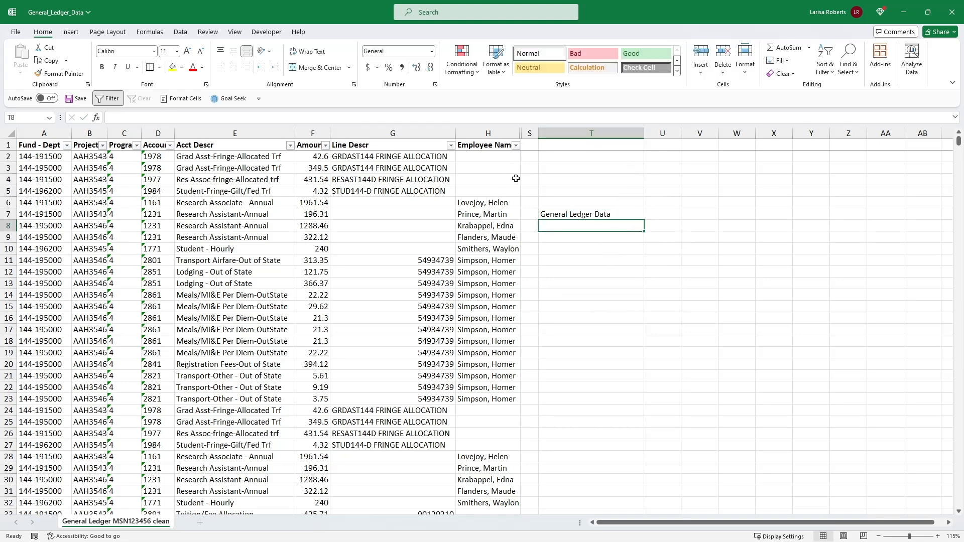
- Enter =UNIQUE(H:H) in T1 again, above the text in T7
left_click(562, 145)
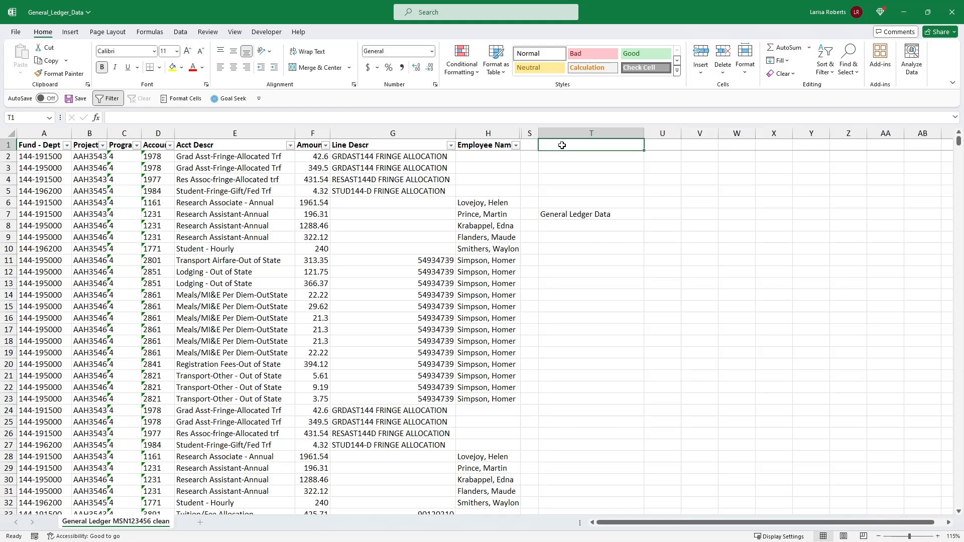
type("=uniqu")
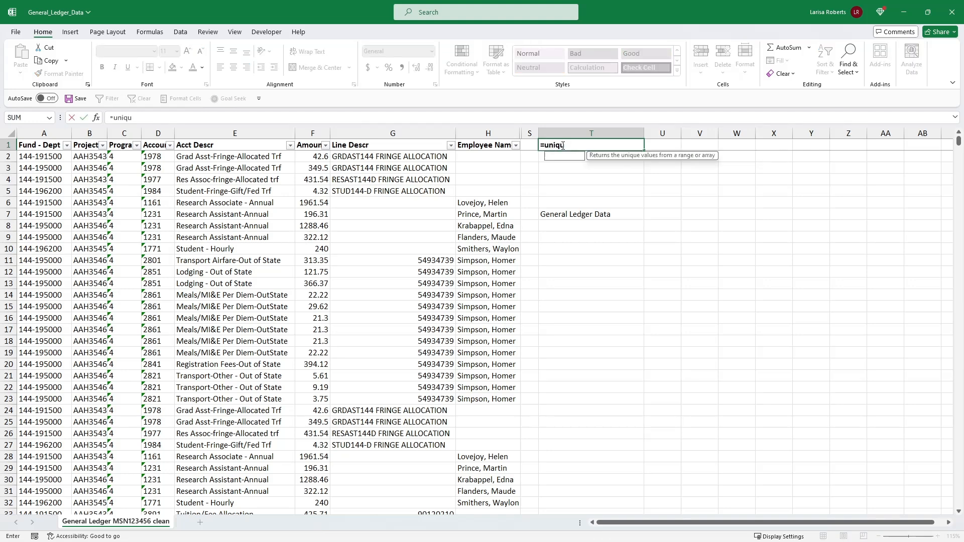
type("e(H")
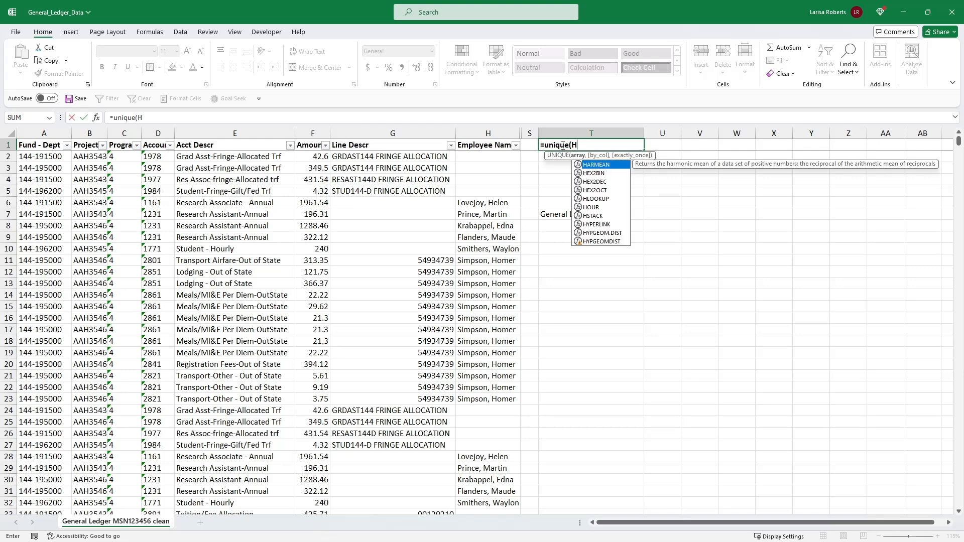
type(":H)")
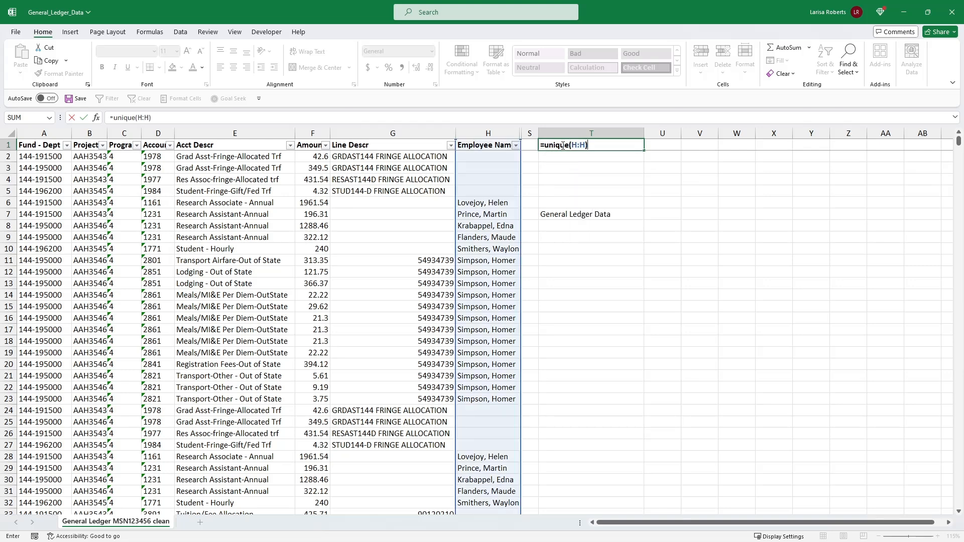
key("Return")
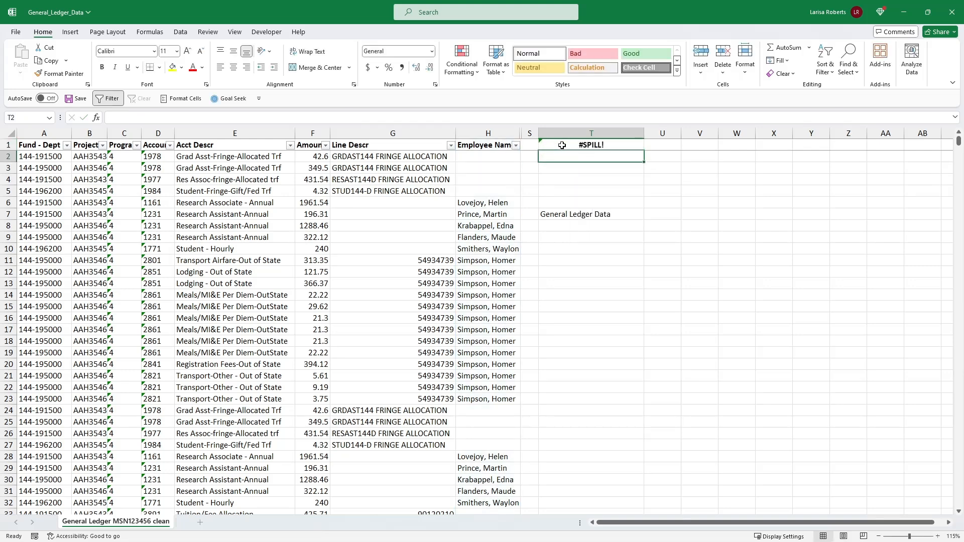
- Check T1's spill range against the text in T7, and clear T7 so the UNIQUE formula can spill
left_click(559, 146)
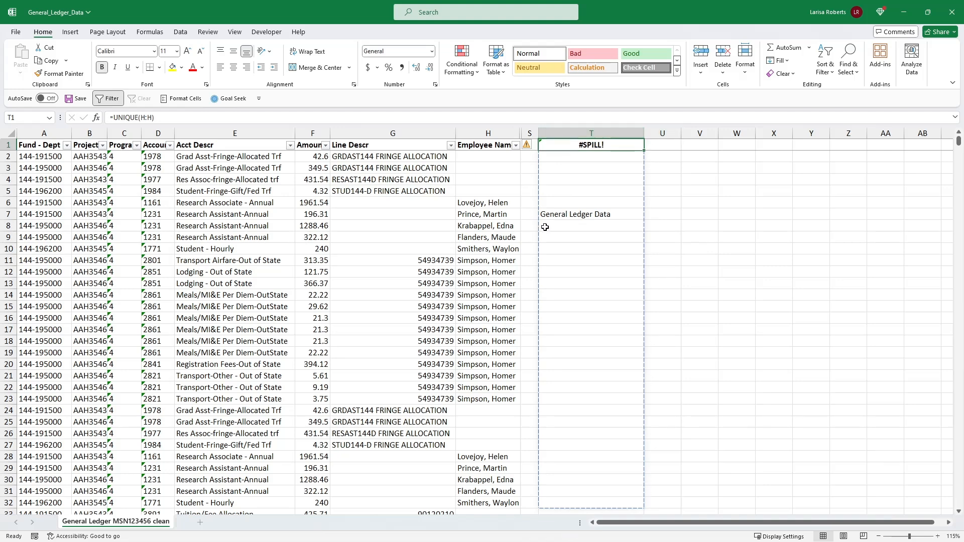
left_click(569, 211)
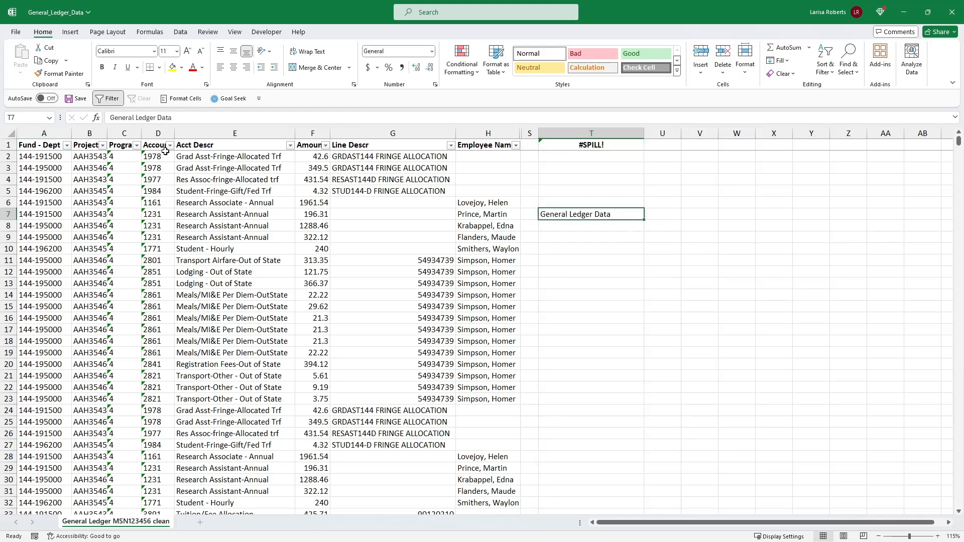
left_click(565, 146)
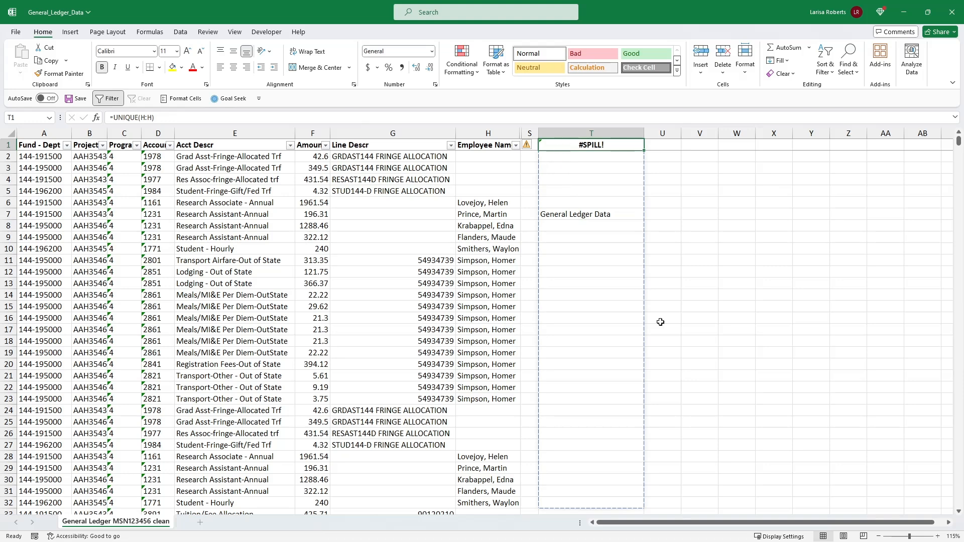
left_click(563, 213)
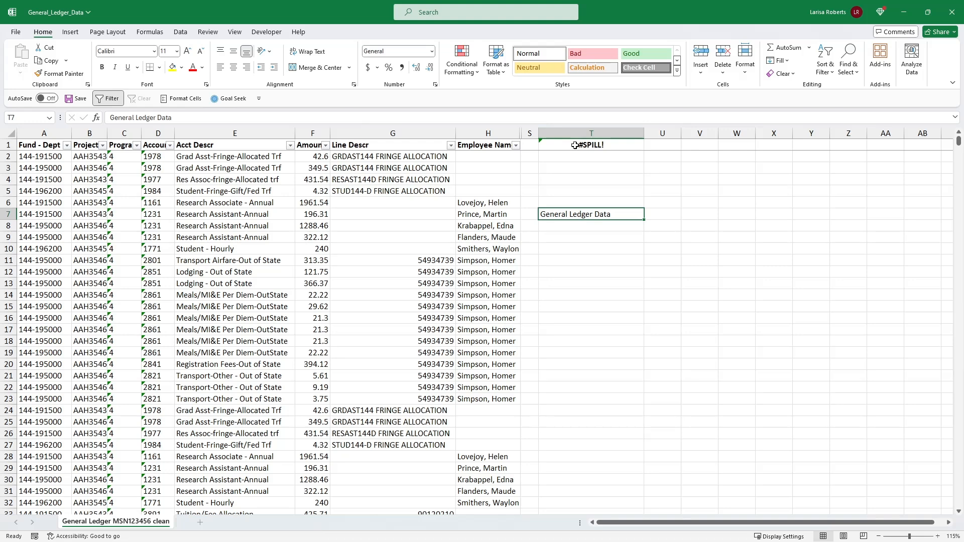
key("Delete")
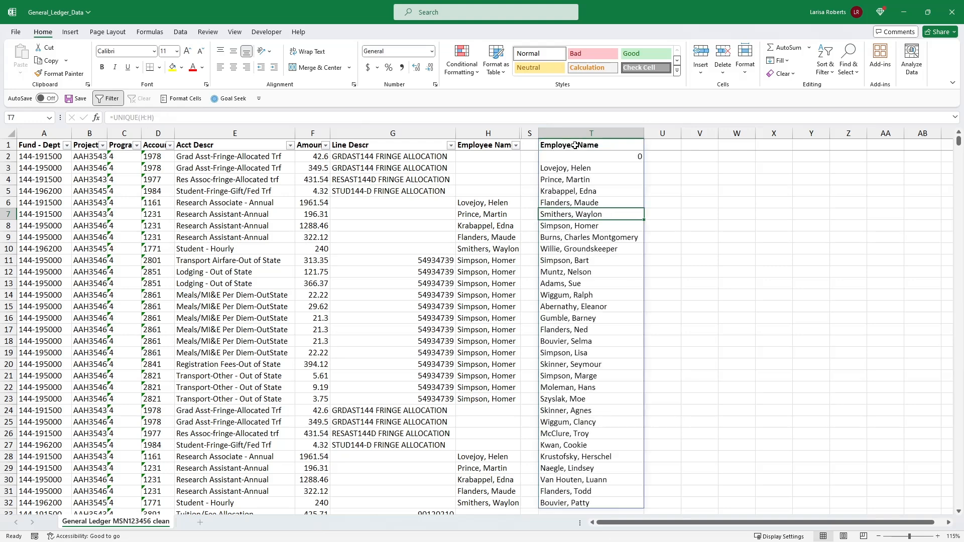
- Compare the formula in T1 with how the spilled cell T18 shows it
left_click(575, 145)
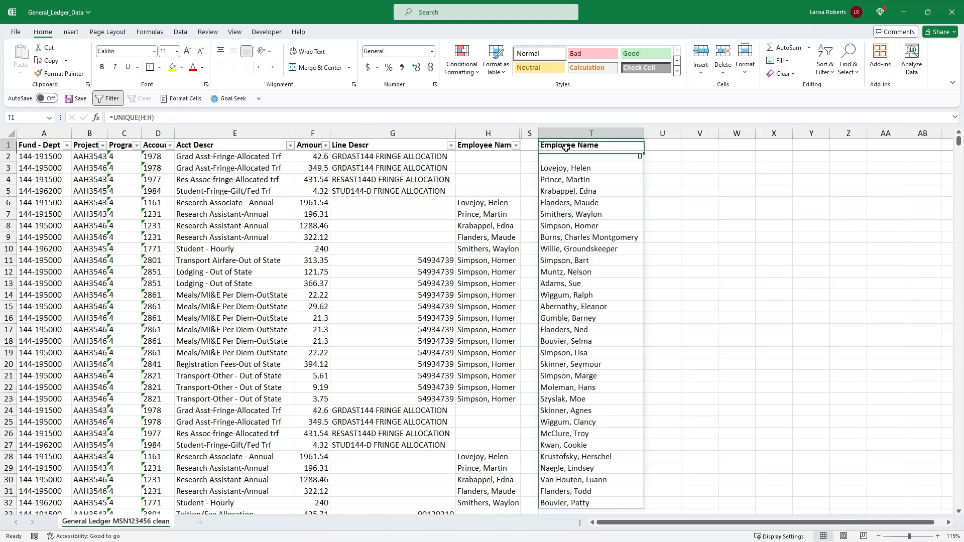
left_click(597, 342)
left_click(578, 145)
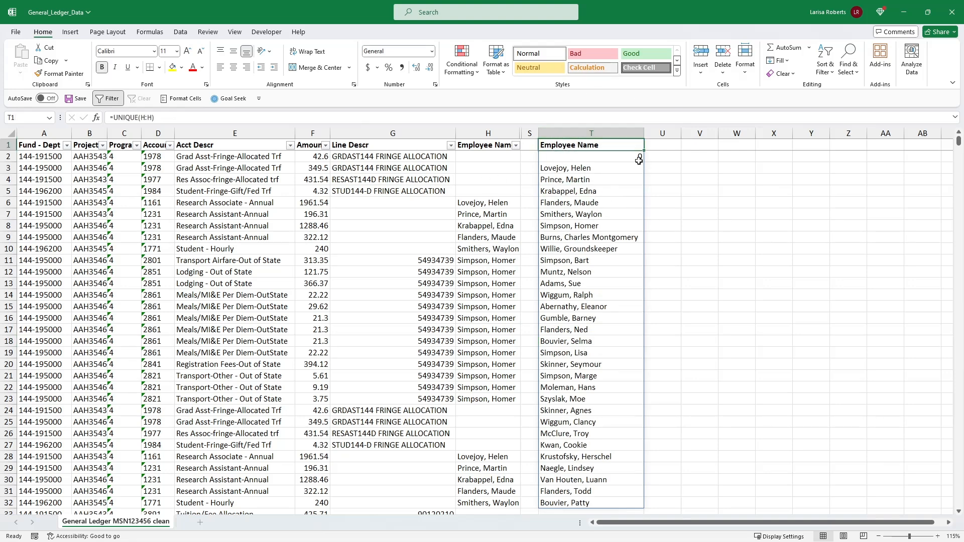
- Enter a new employee's full name, last name first, in the empty Employee Name cell H4
left_click(467, 179)
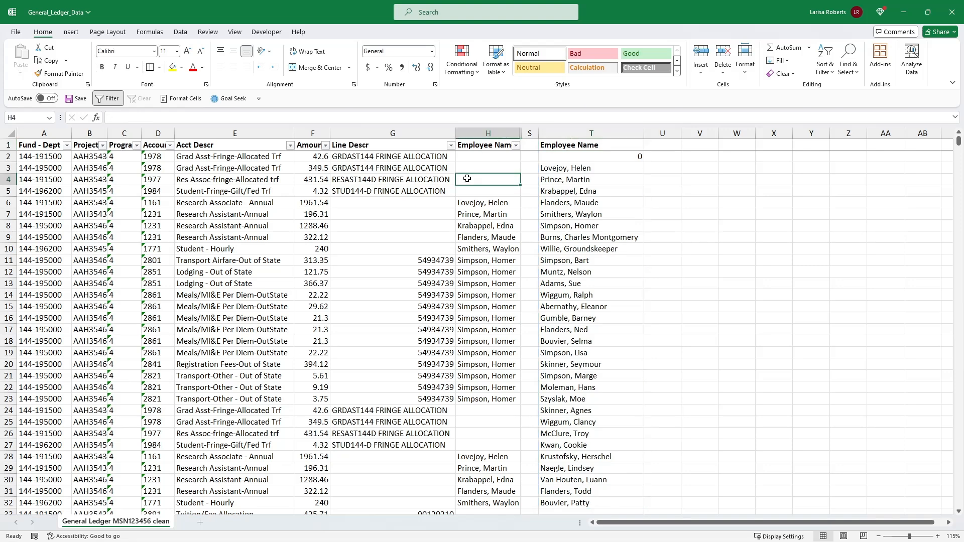
type("Van")
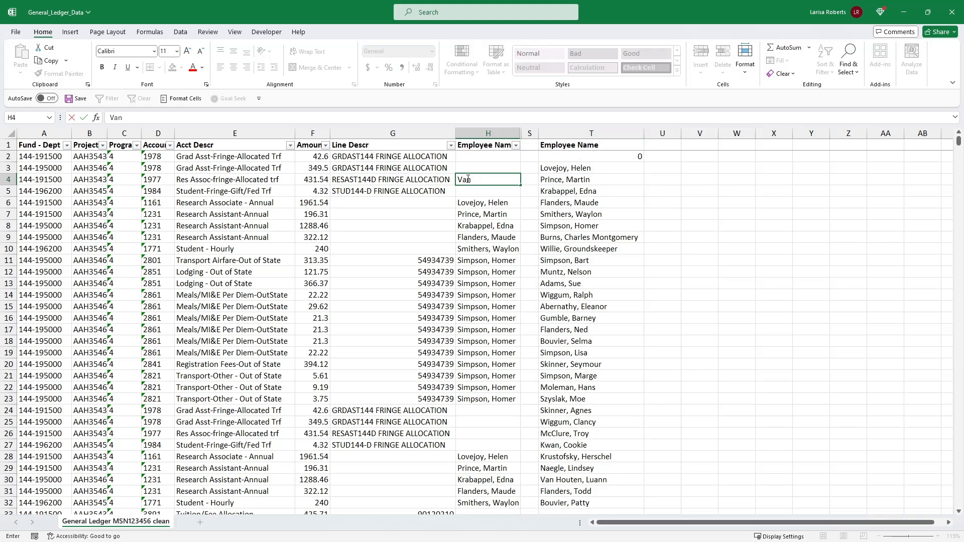
type(" Houten, Milhouse")
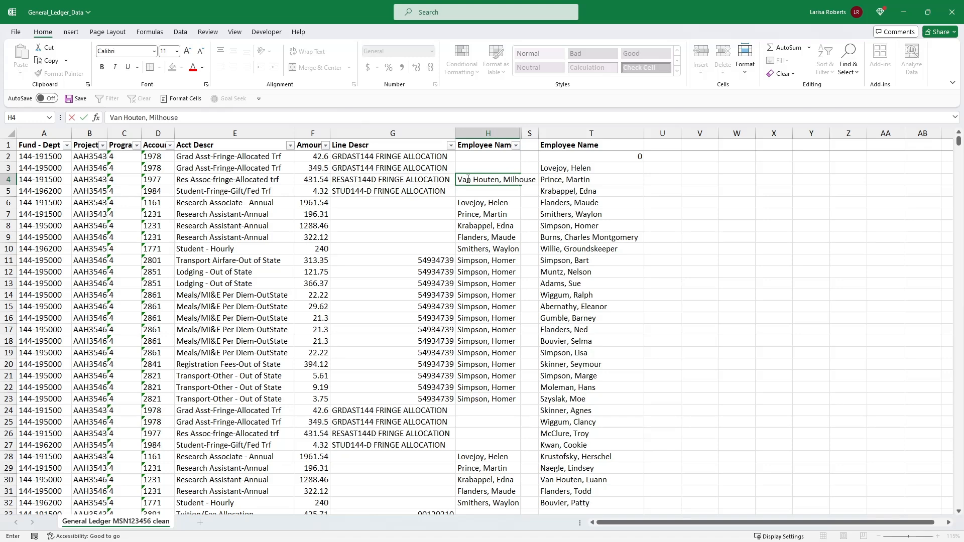
key("Return")
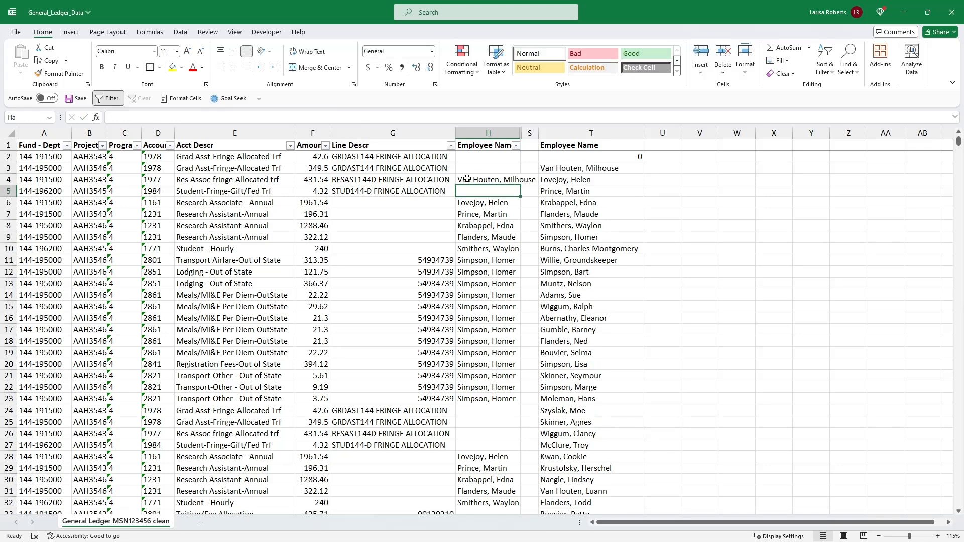
- Compare source column H with the spilled list in column T, examining the names in T3:T33 and the entry in T2
left_click(591, 129)
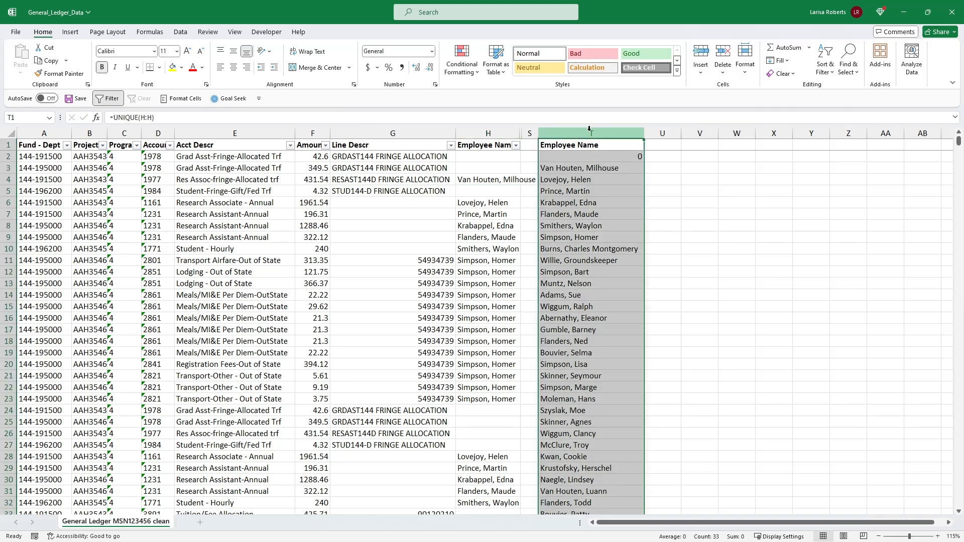
left_click(493, 129, "ctrl")
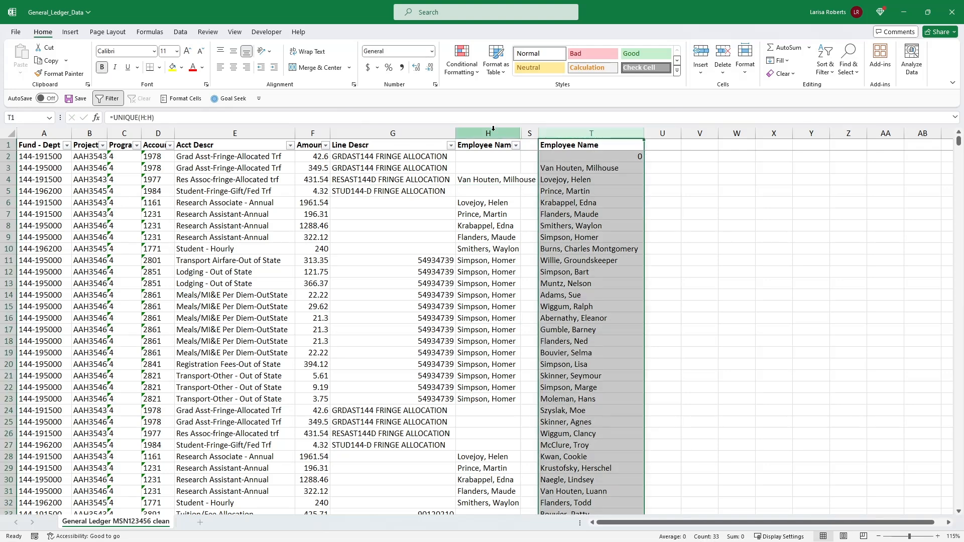
left_click(493, 129)
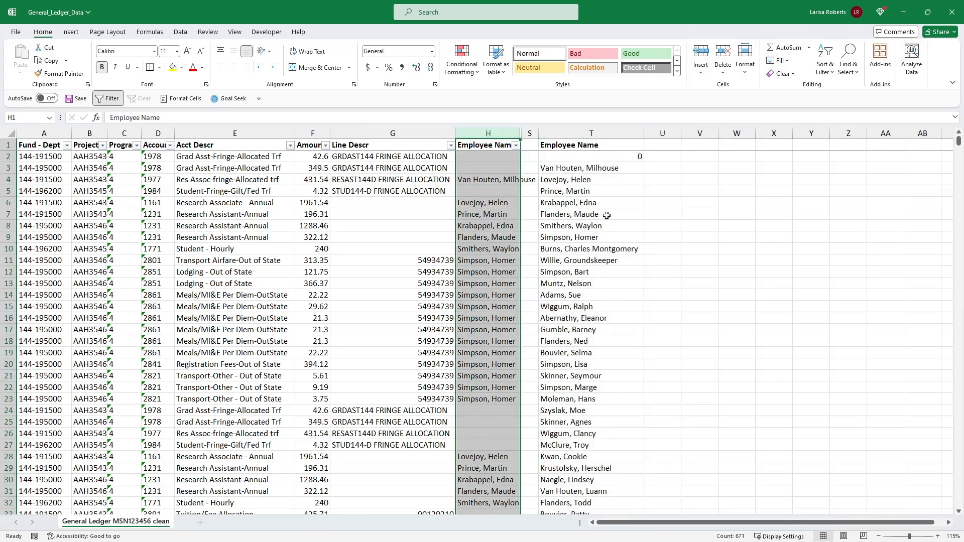
left_click_drag(592, 164, 583, 490)
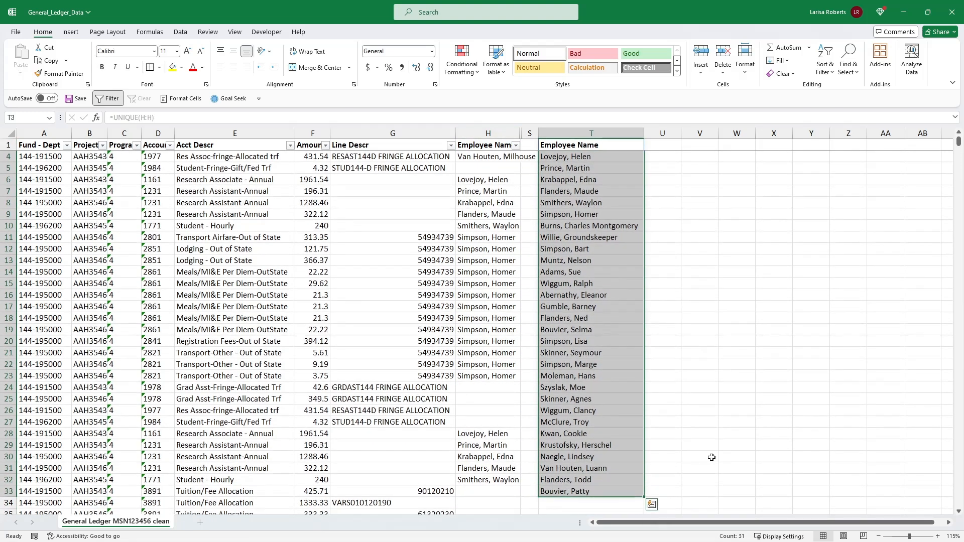
left_click(712, 457)
scroll(712, 458, "up", 1)
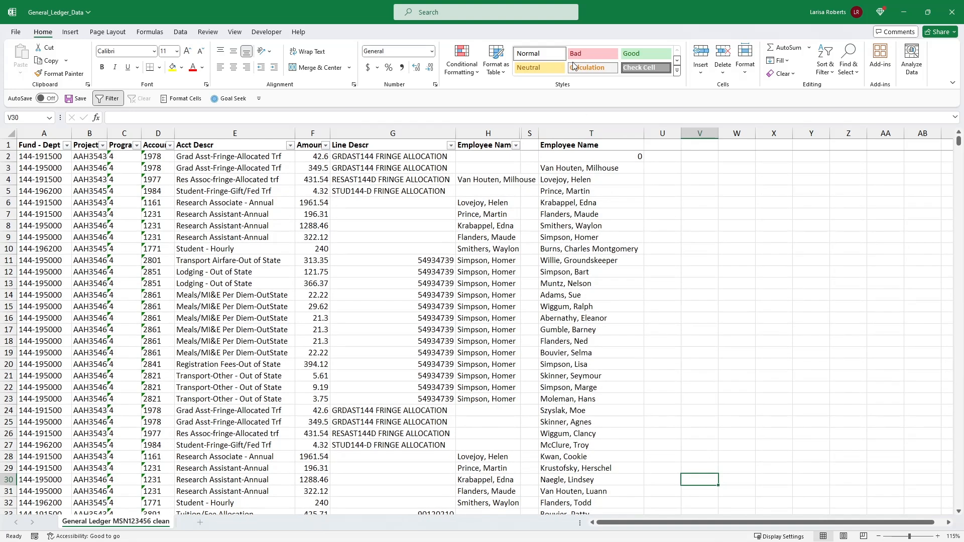
left_click(577, 158)
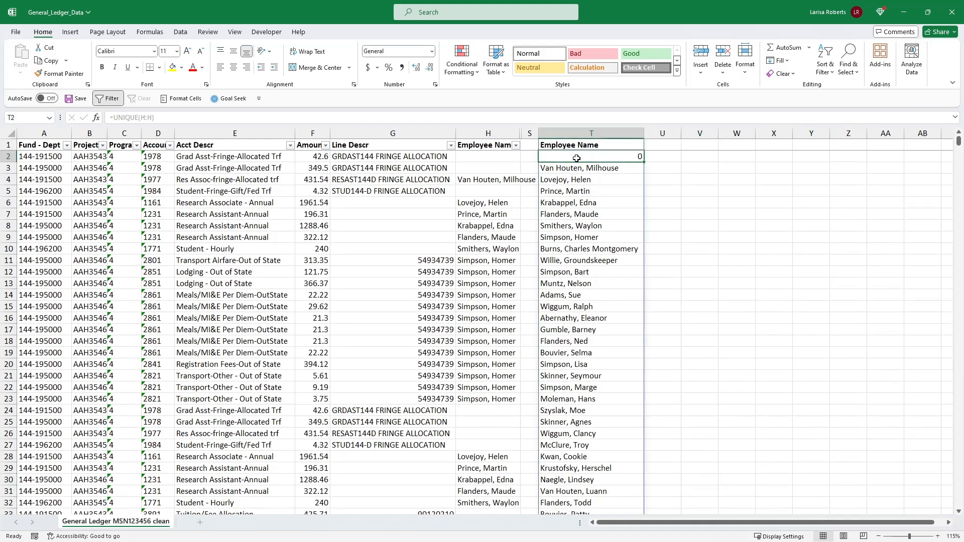